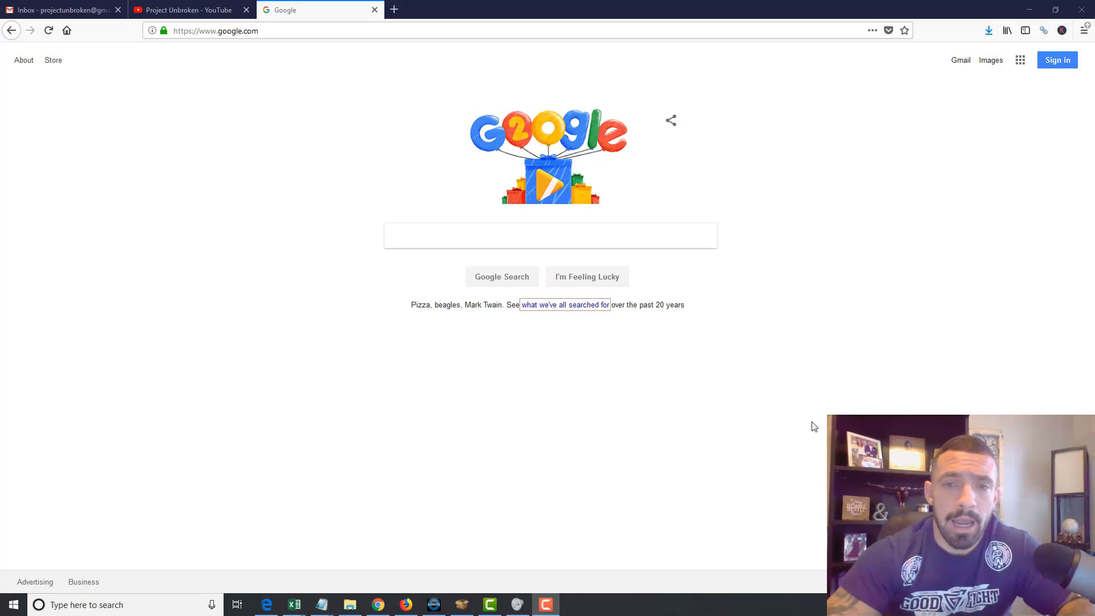
{"action": "left_click", "coordinate": [575, 229]}
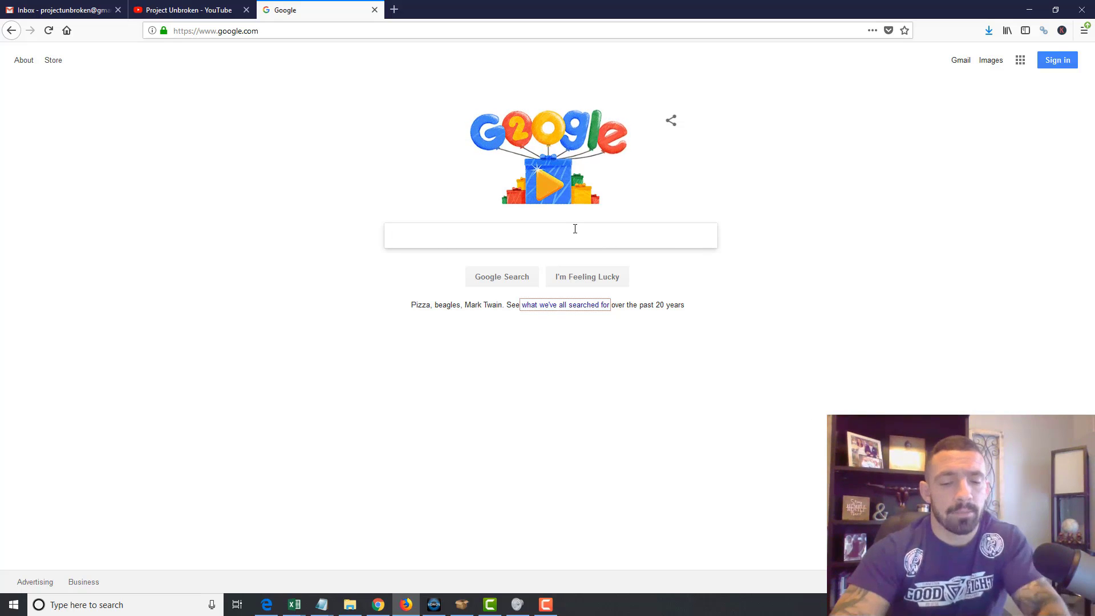
{"action": "type", "text": "landenber"}
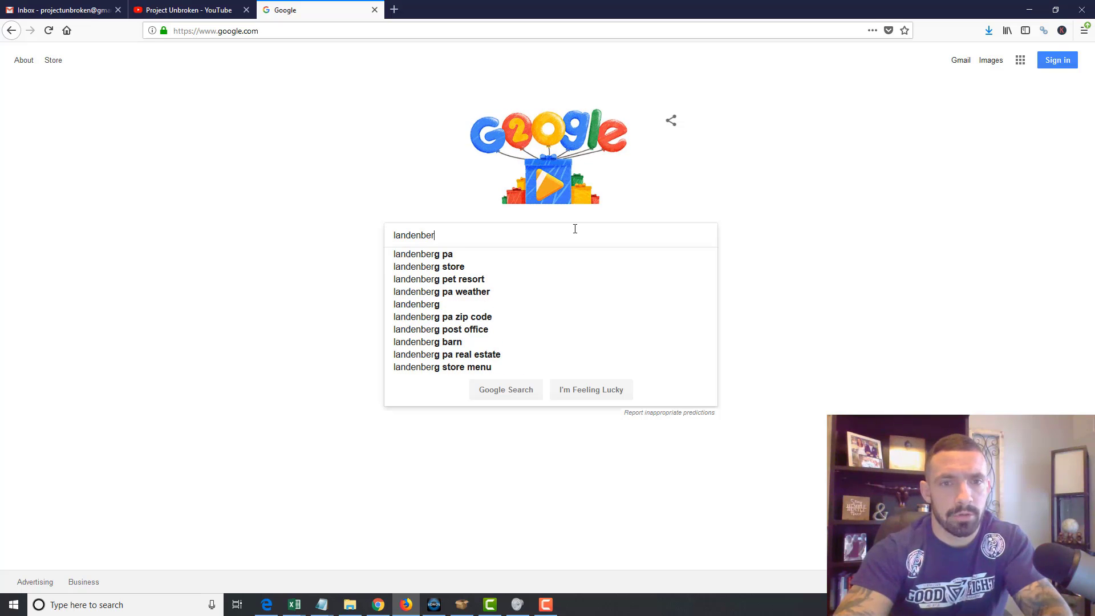
{"action": "type", "text": "g pa"}
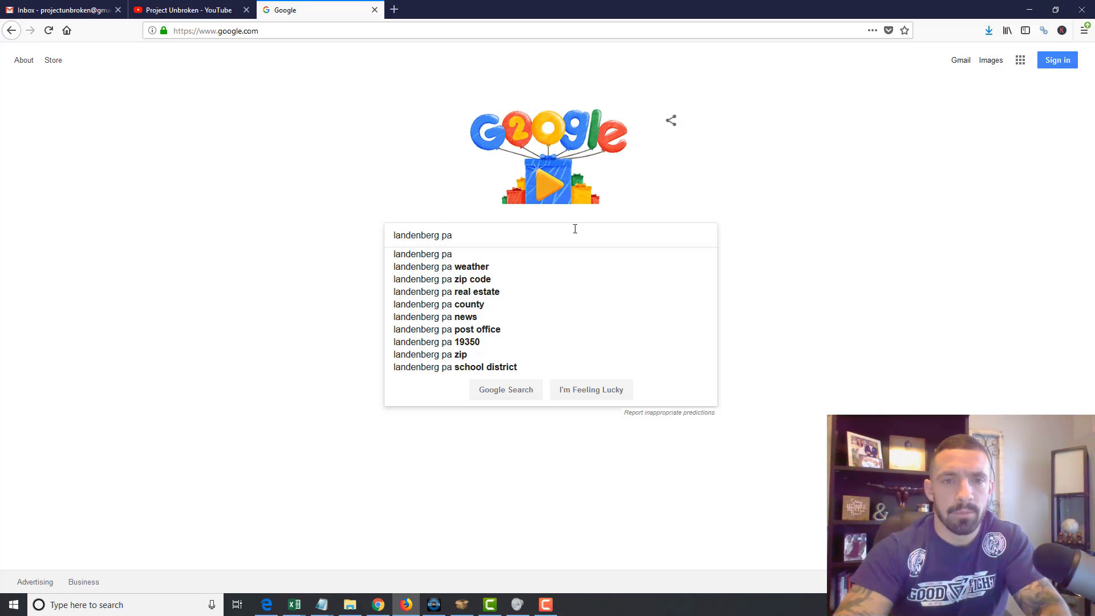
{"action": "type", "text": " plumber"}
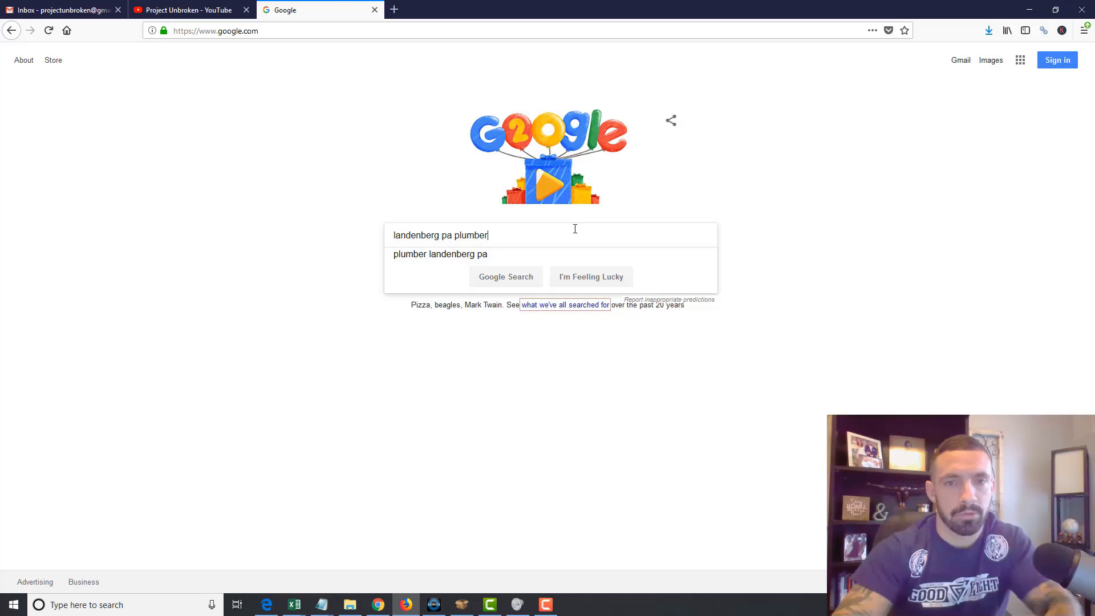
{"action": "key", "text": "Return"}
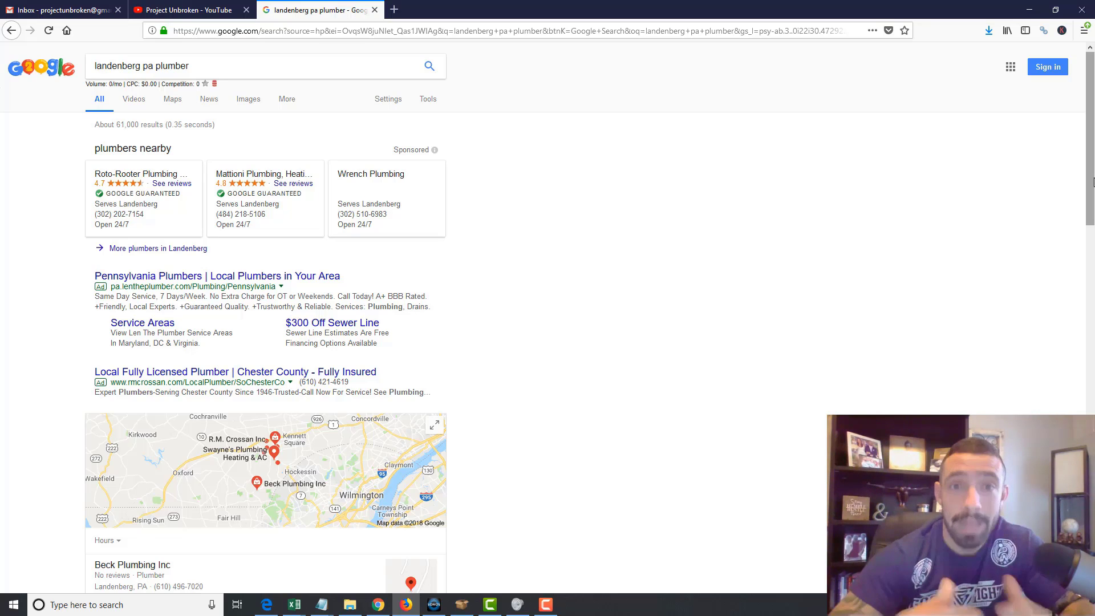
{"action": "scroll", "coordinate": [1093, 182], "scroll_direction": "down", "scroll_amount": 8}
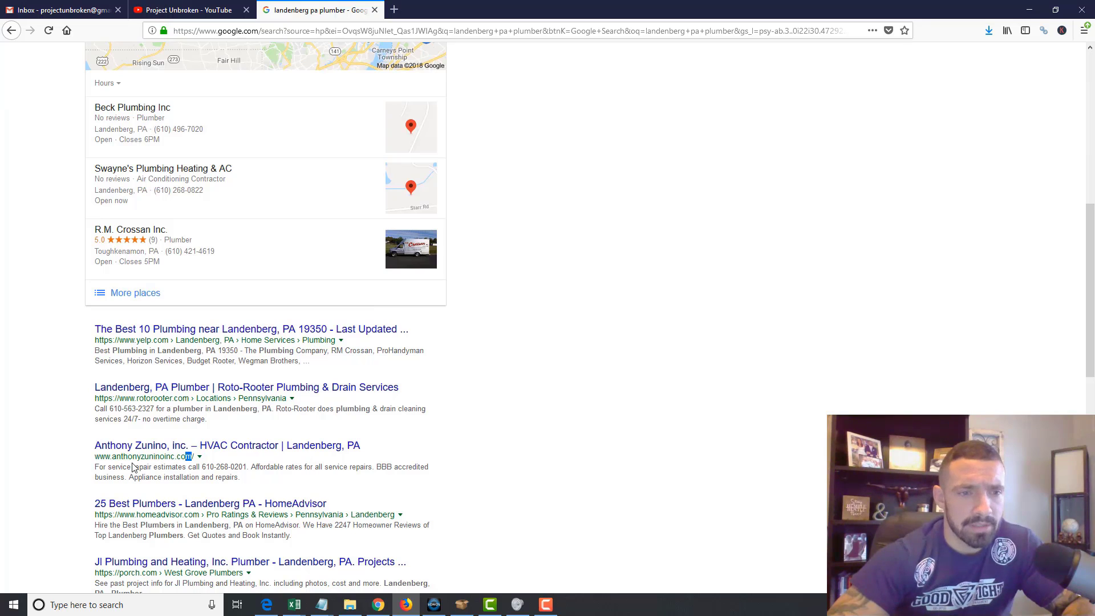
{"action": "left_click_drag", "start_coordinate": [194, 457], "coordinate": [96, 460]}
{"action": "key", "text": "ctrl+c"}
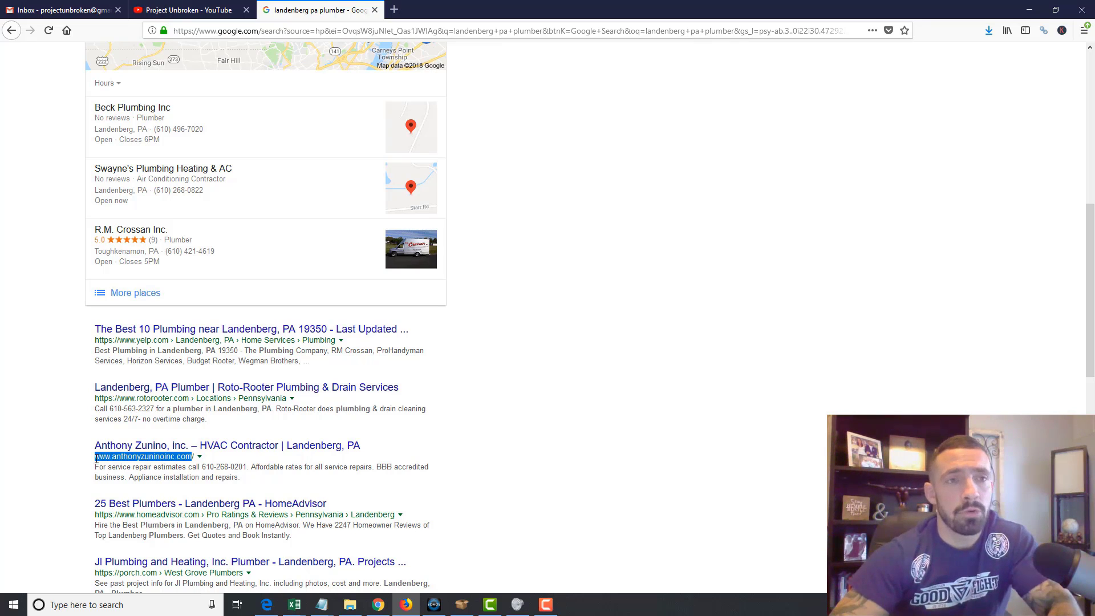
{"action": "left_click", "coordinate": [378, 604]}
{"action": "left_click", "coordinate": [205, 10]}
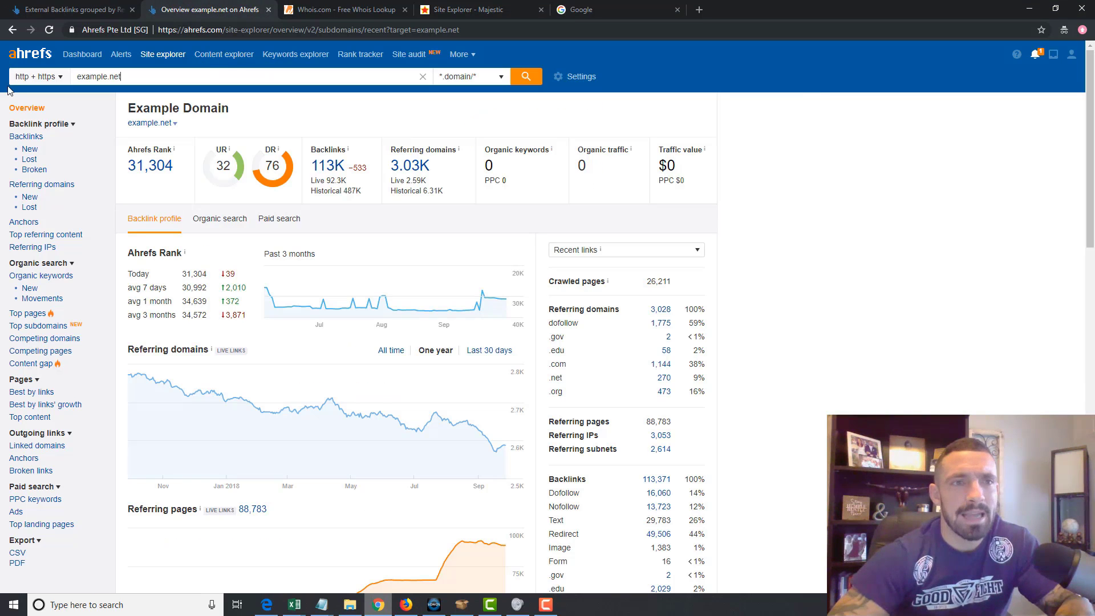
{"action": "key", "text": "ctrl+v"}
{"action": "key", "text": "Return"}
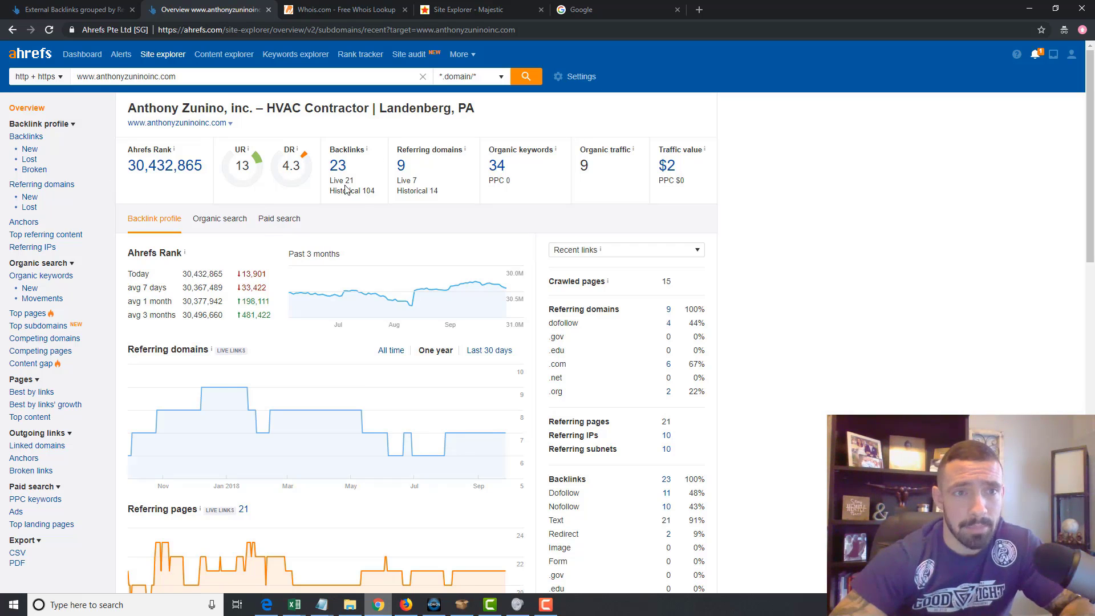
{"action": "left_click", "coordinate": [60, 277]}
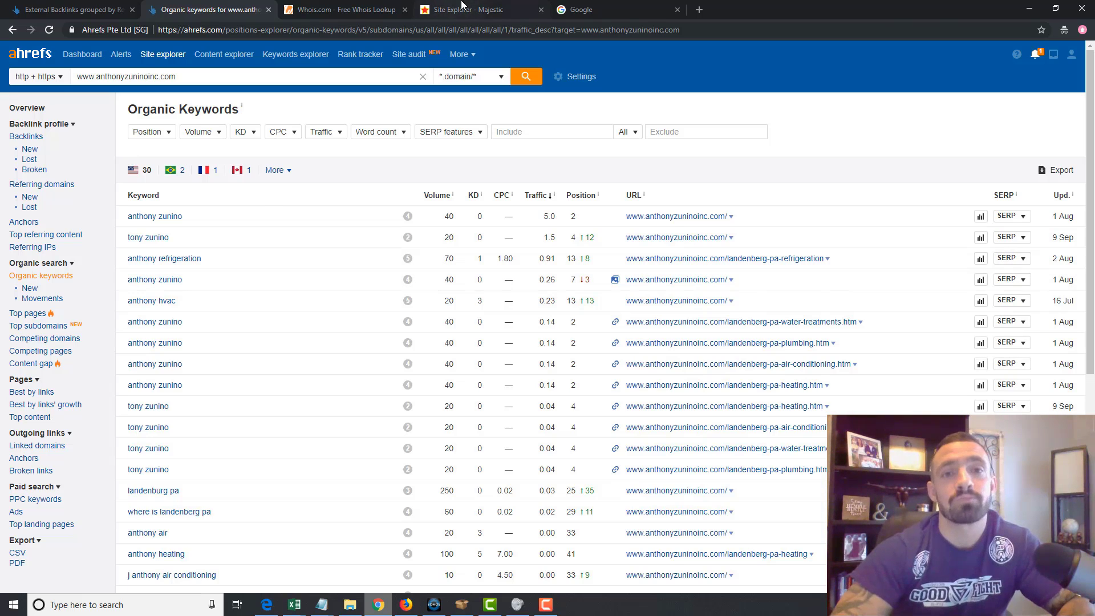
- Search Google for 'los angeles plumber' and select the ritzplumbing.com address in the organic results
{"action": "left_click", "coordinate": [622, 7]}
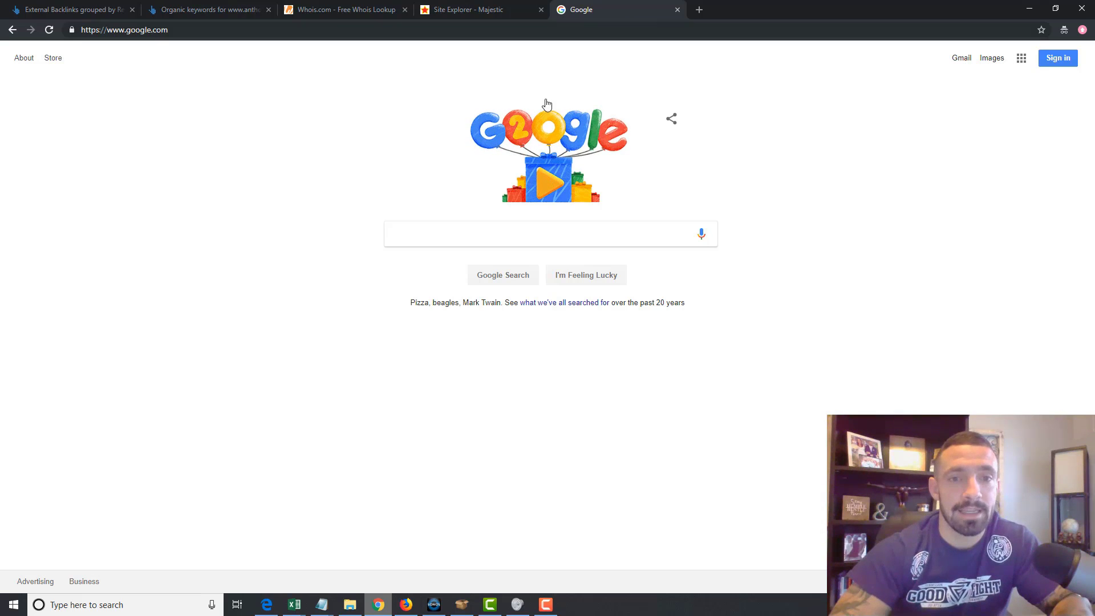
{"action": "left_click", "coordinate": [503, 224]}
{"action": "type", "text": "l"}
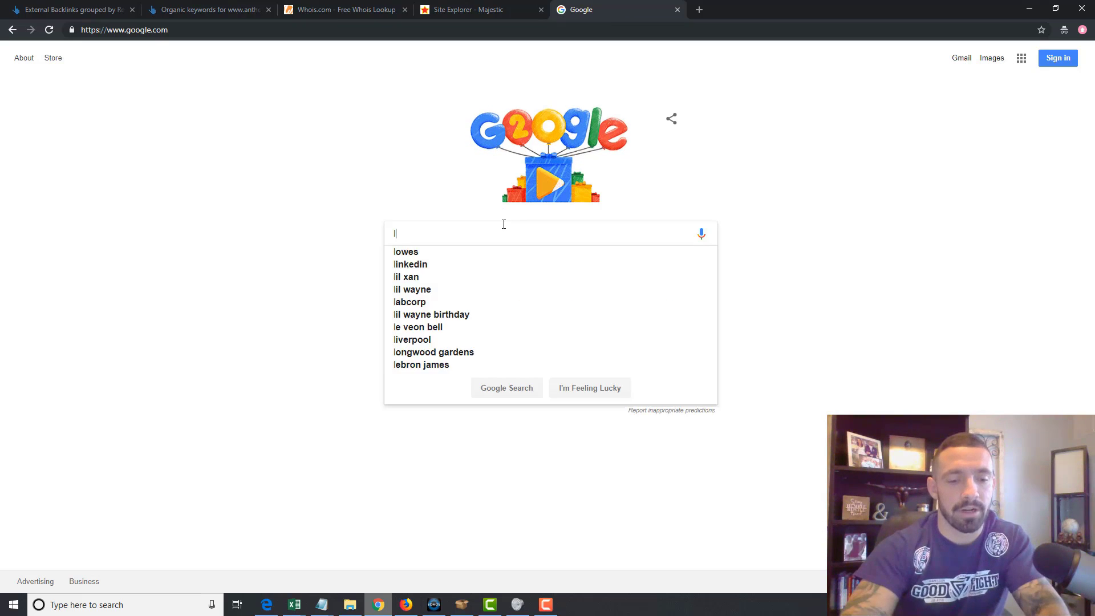
{"action": "type", "text": "os angeles plumber"}
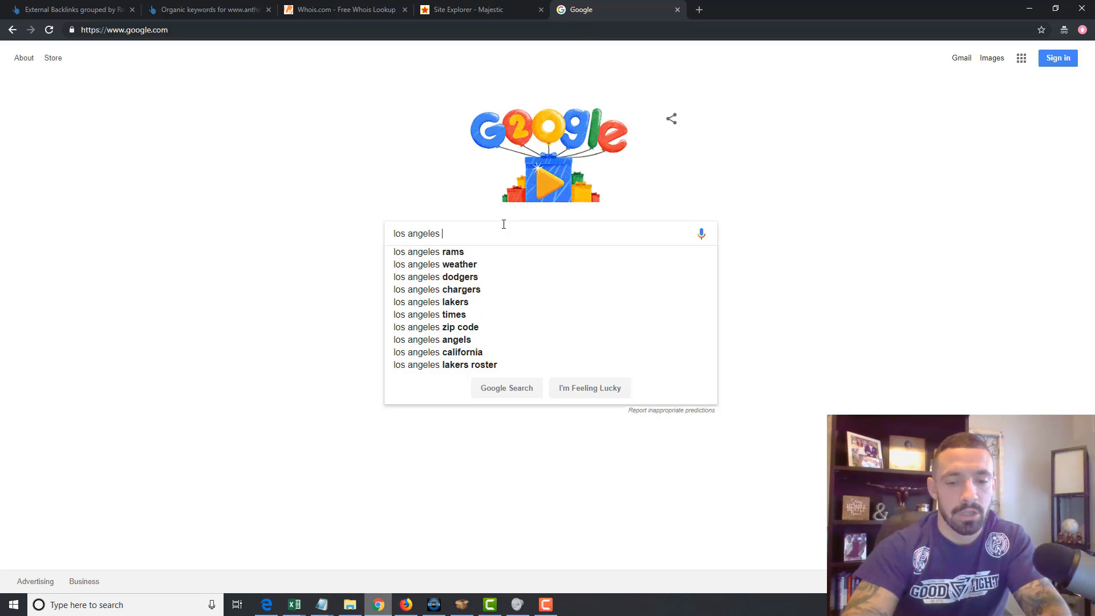
{"action": "key", "text": "Return"}
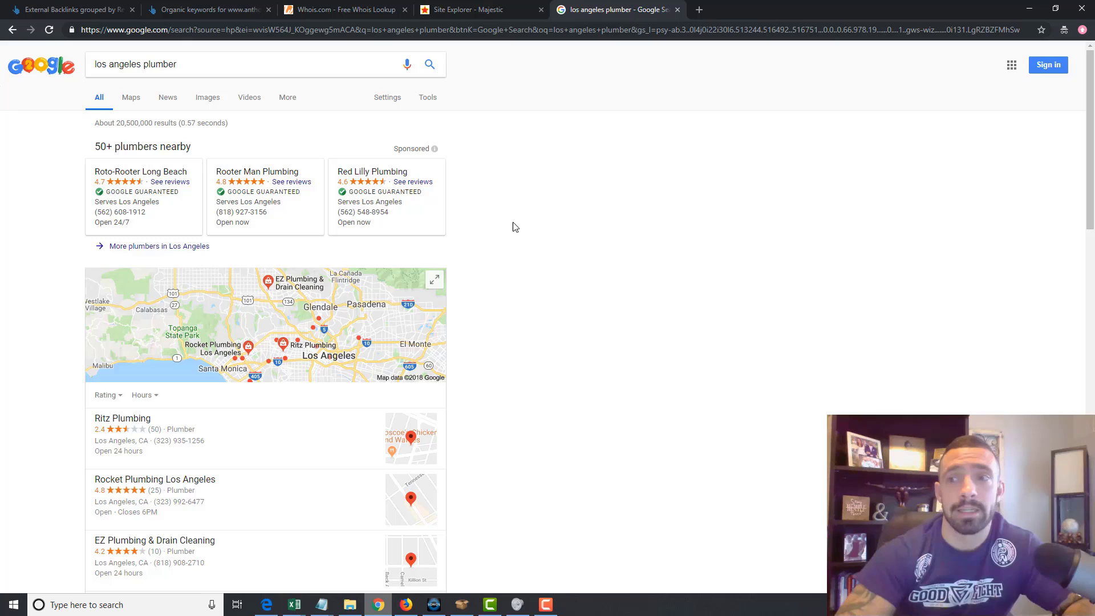
{"action": "left_click_drag", "start_coordinate": [1094, 108], "coordinate": [1094, 233]}
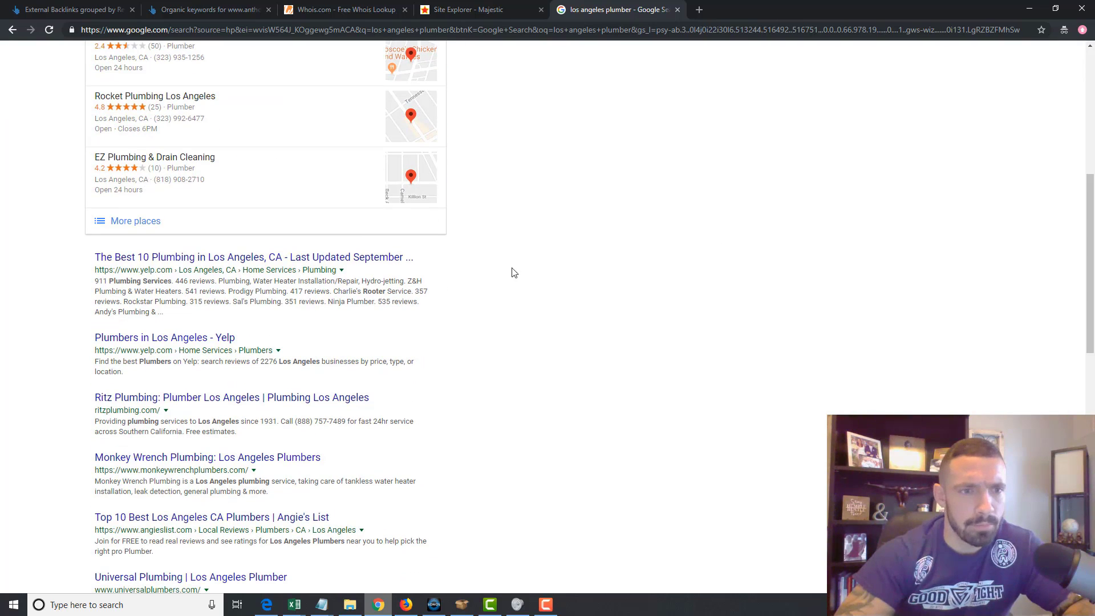
{"action": "left_click_drag", "start_coordinate": [159, 412], "coordinate": [98, 417]}
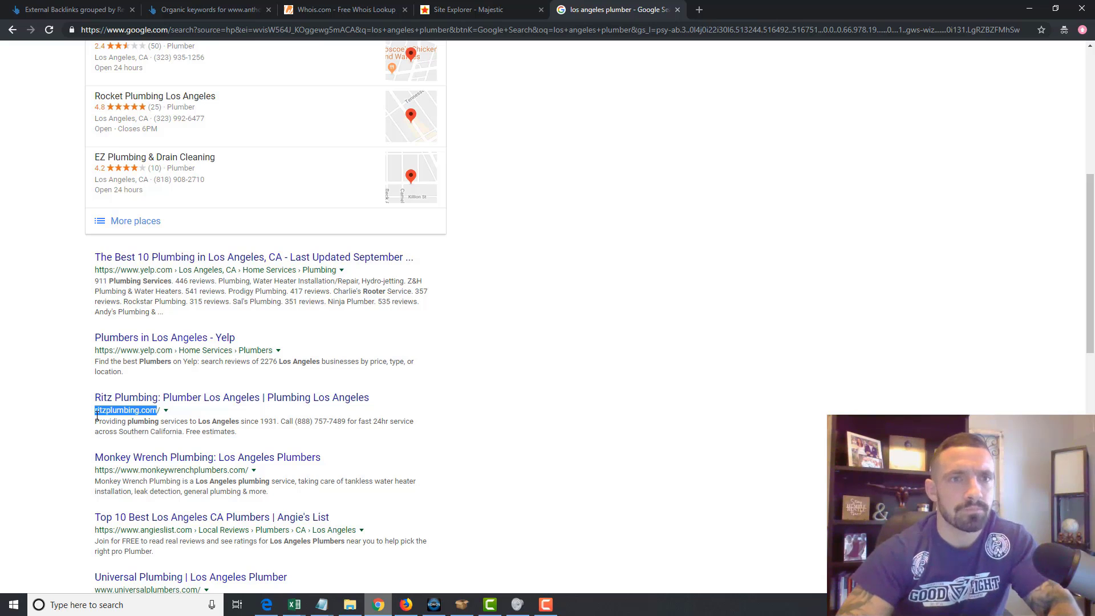
- Replace the Ahrefs domain with ritzplumbing.com and open its Organic keywords report
{"action": "left_click", "coordinate": [194, 10]}
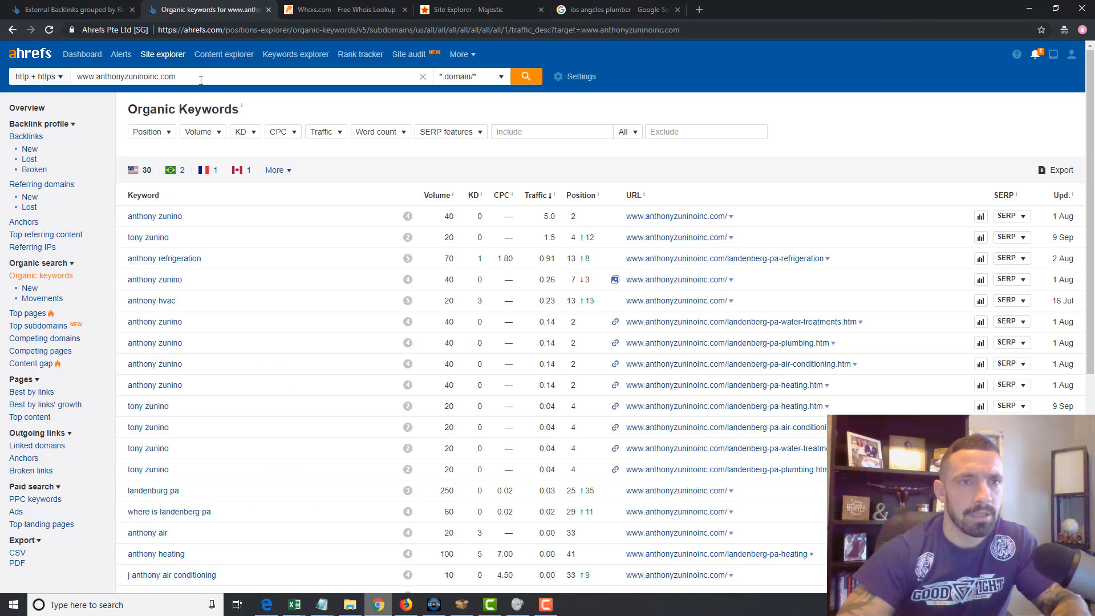
{"action": "triple_click", "coordinate": [201, 80]}
{"action": "type", "text": "ritzplumbing.com"}
{"action": "key", "text": "Return"}
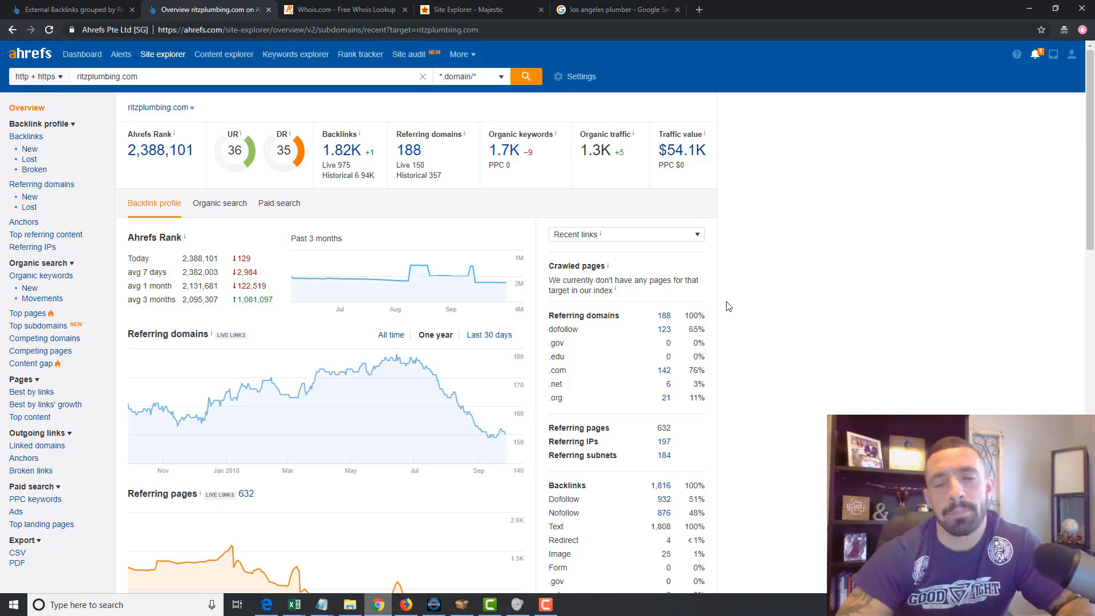
{"action": "left_click", "coordinate": [64, 278]}
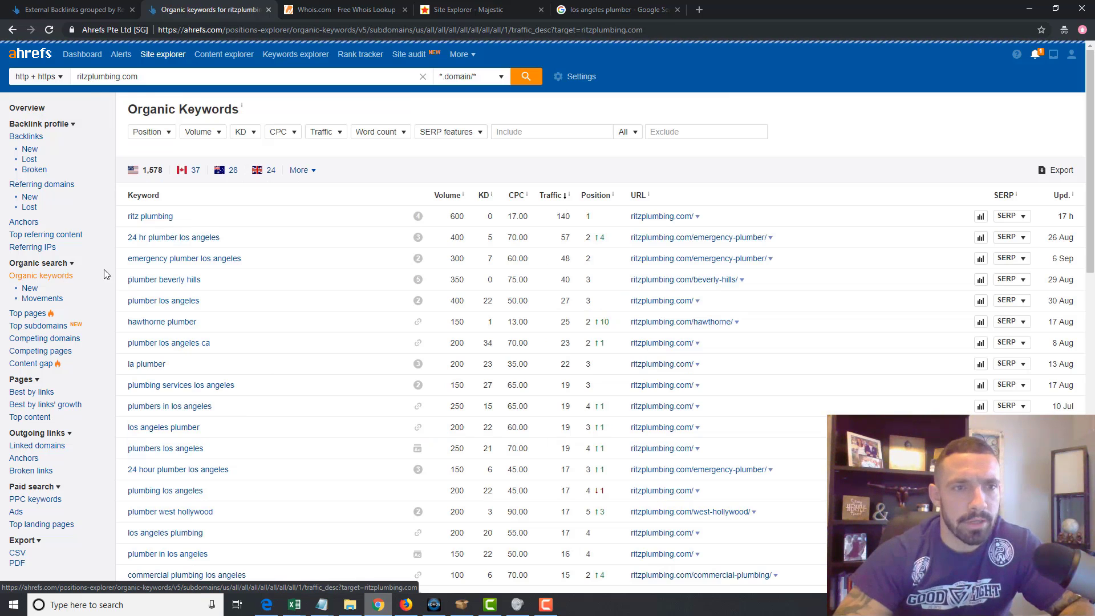
- Zoom in and review the 1,578 ritzplumbing.com keywords, such as '24 hr plumber los angeles'
{"action": "key", "text": "ctrl+plus"}
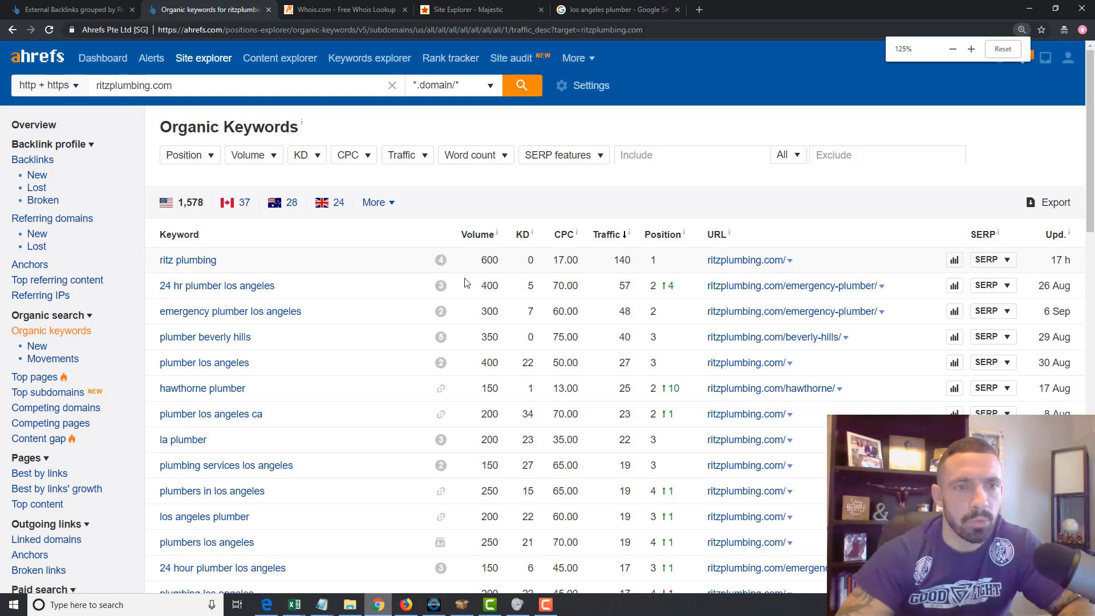
{"action": "scroll", "coordinate": [1094, 164], "scroll_direction": "down", "scroll_amount": 2}
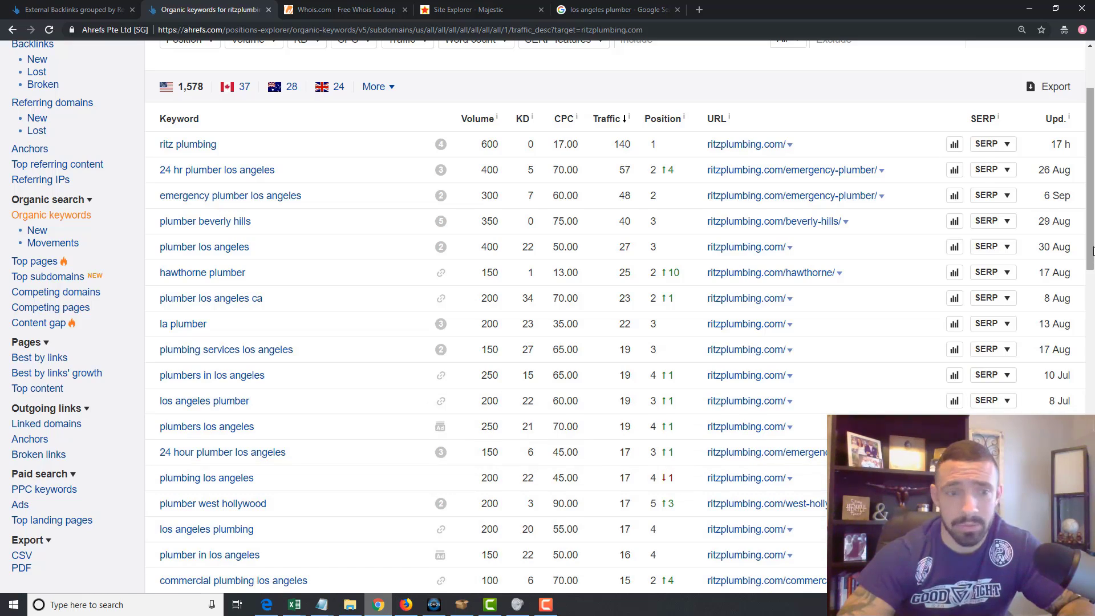
{"action": "left_click_drag", "start_coordinate": [1093, 254], "coordinate": [1093, 390]}
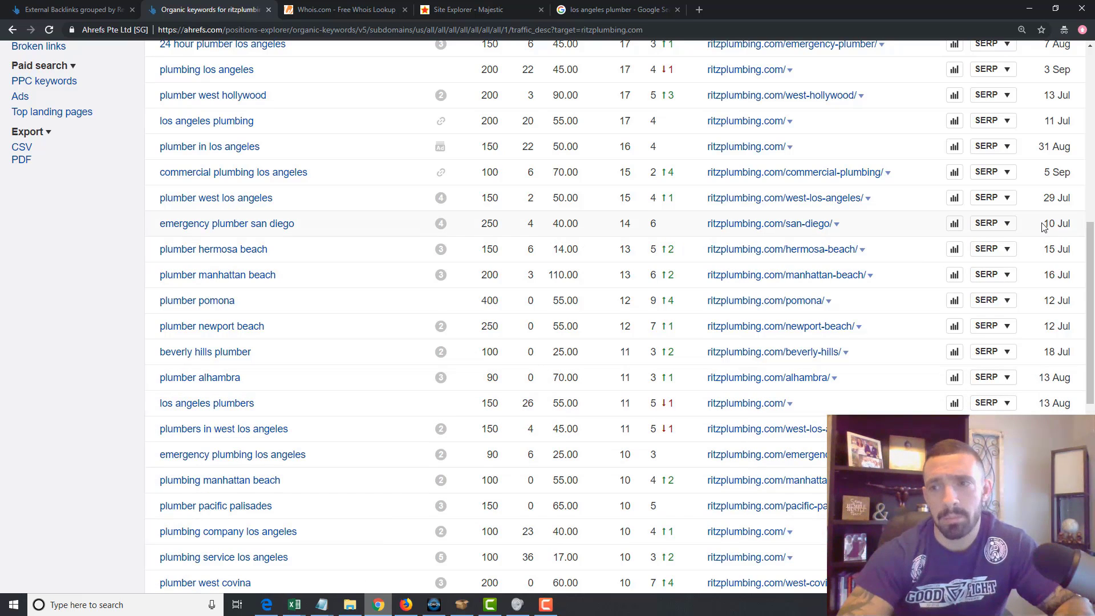
{"action": "left_click_drag", "start_coordinate": [1091, 300], "coordinate": [1092, 166]}
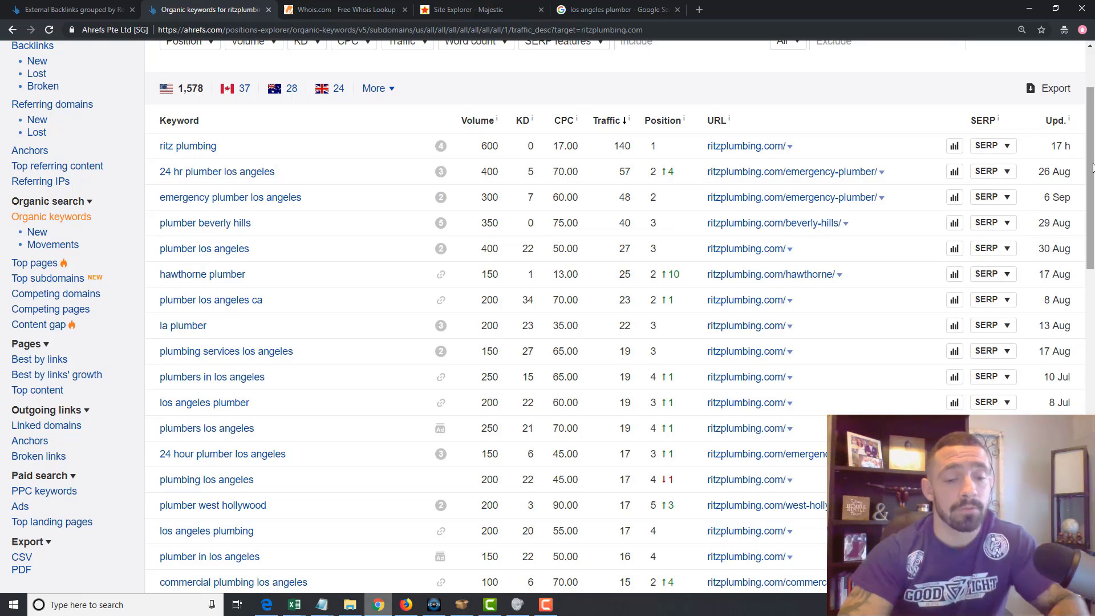
{"action": "key", "text": "ctrl+t"}
- Go to google.com, search 'combine keywords', and open the Merge Words result
{"action": "type", "text": "google.com"}
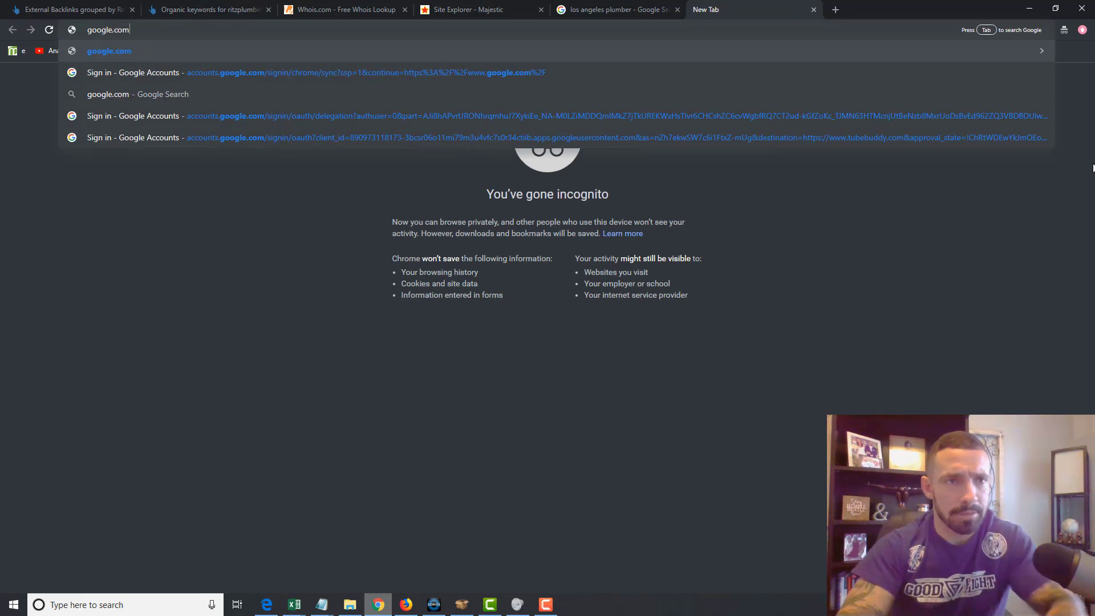
{"action": "key", "text": "Return"}
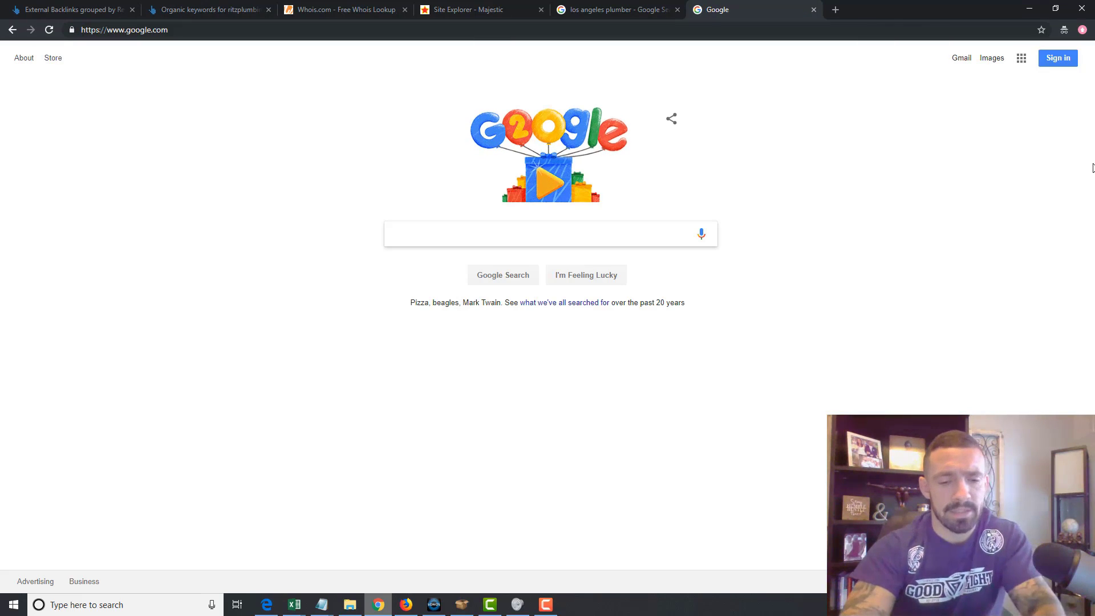
{"action": "type", "text": "combine "}
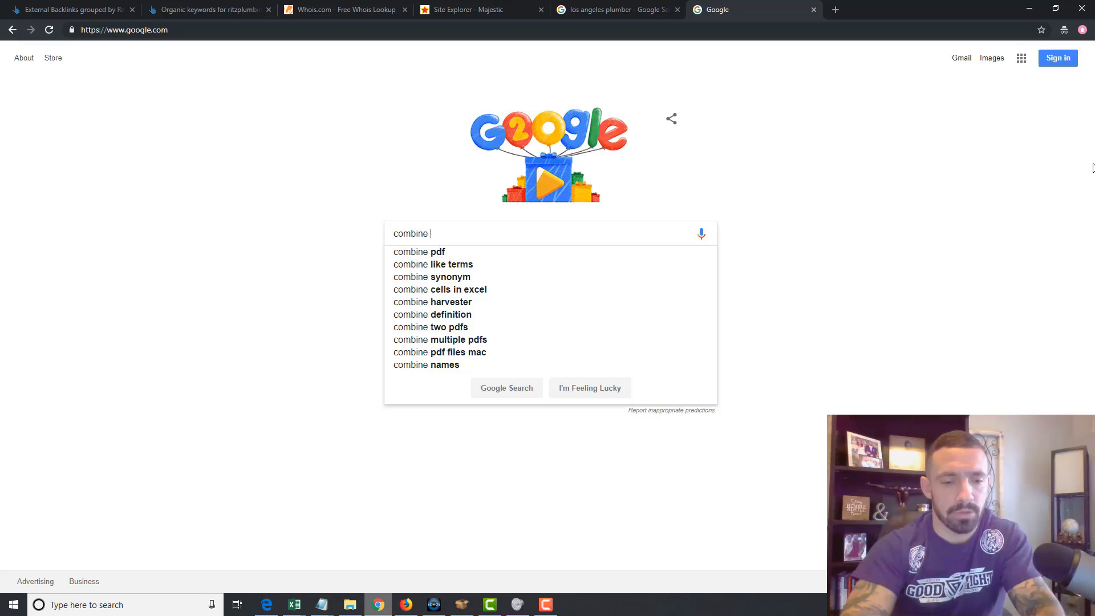
{"action": "type", "text": "keywords"}
{"action": "key", "text": "Return"}
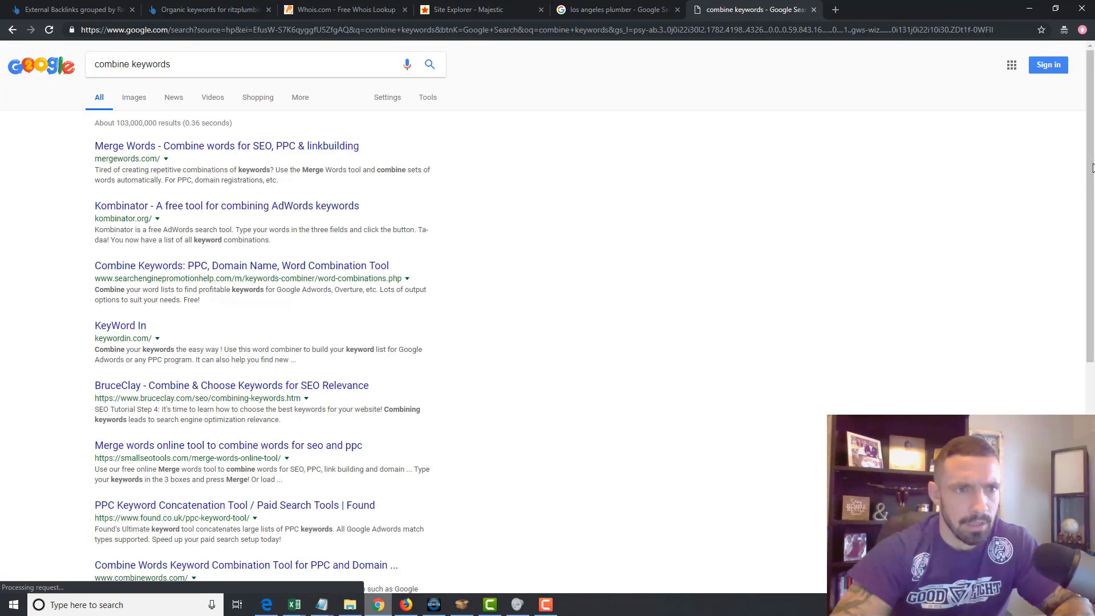
{"action": "left_click", "coordinate": [322, 150]}
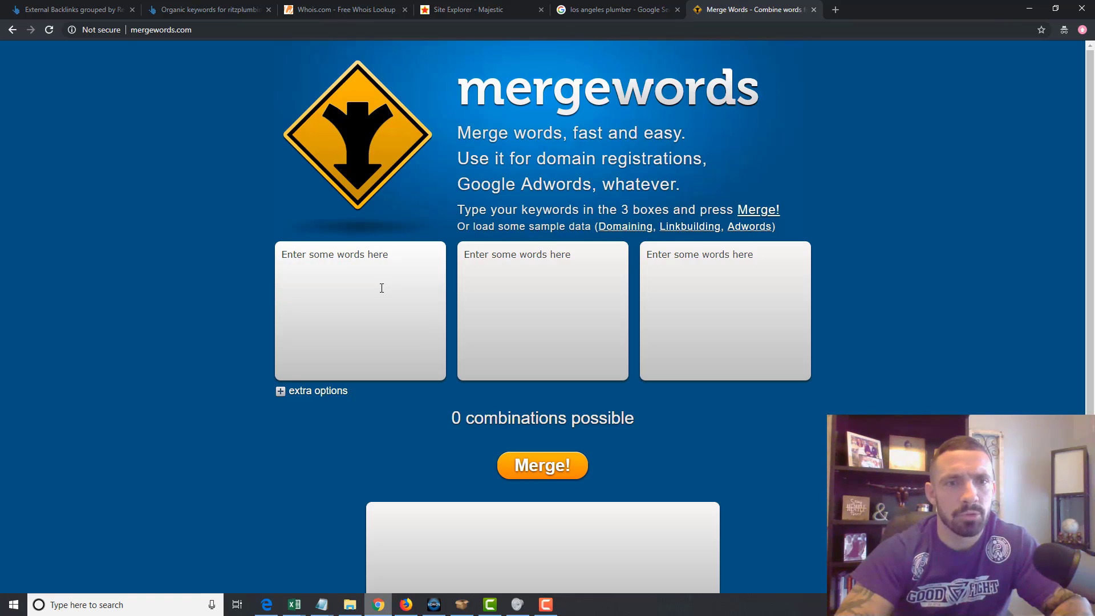
- Enter 'emergency plumber', '24 hour plumber' and 'plumbing company' on separate lines in the first list
{"action": "left_click", "coordinate": [381, 288]}
{"action": "type", "text": "eemrgency"}
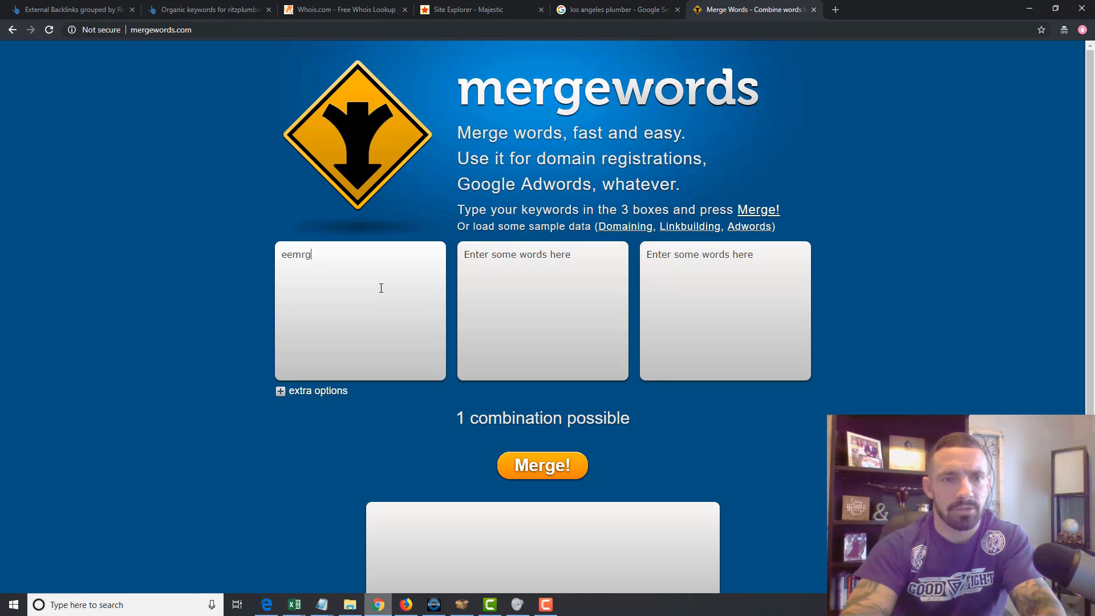
{"action": "key", "text": "BackSpace"}
{"action": "key", "text": "BackSpace"}
{"action": "key", "text": "BackSpace"}
{"action": "key", "text": "BackSpace"}
{"action": "key", "text": "BackSpace"}
{"action": "key", "text": "BackSpace"}
{"action": "key", "text": "BackSpace"}
{"action": "key", "text": "BackSpace"}
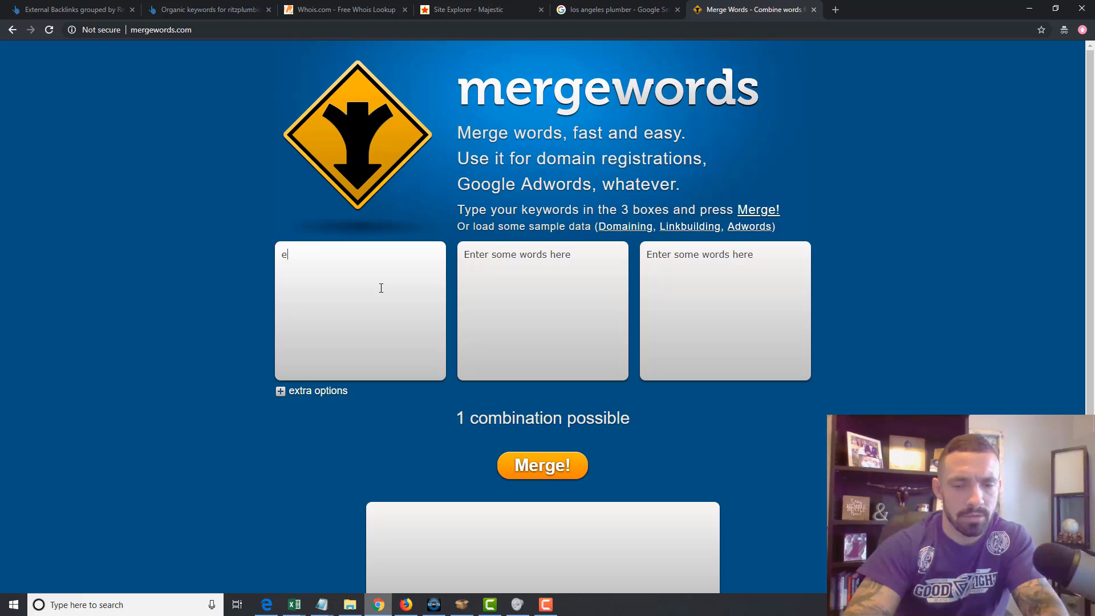
{"action": "type", "text": "mergency plumber"}
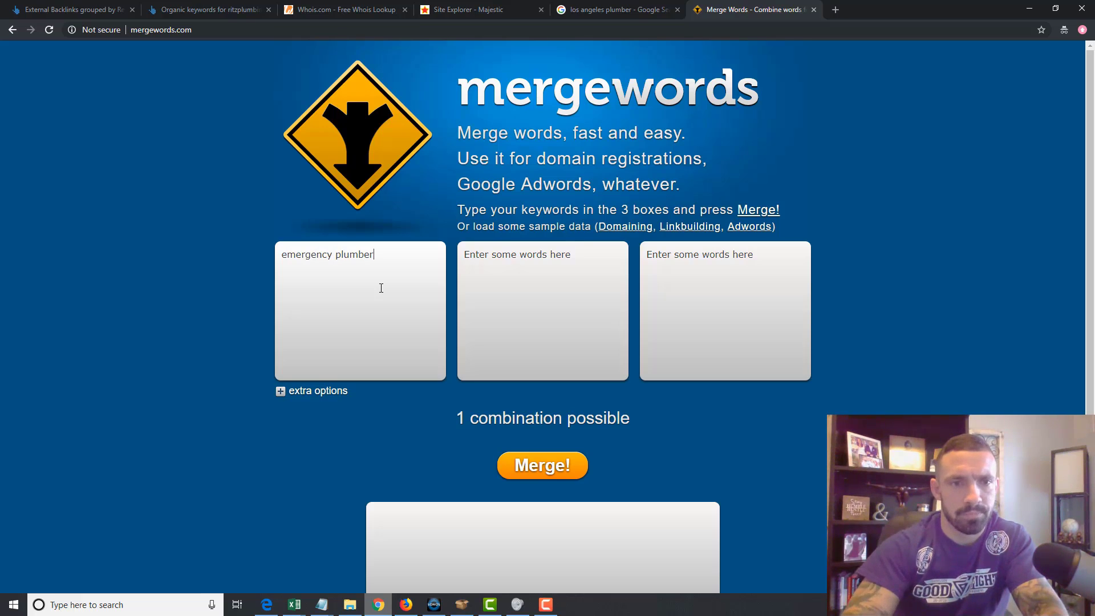
{"action": "key", "text": "Return"}
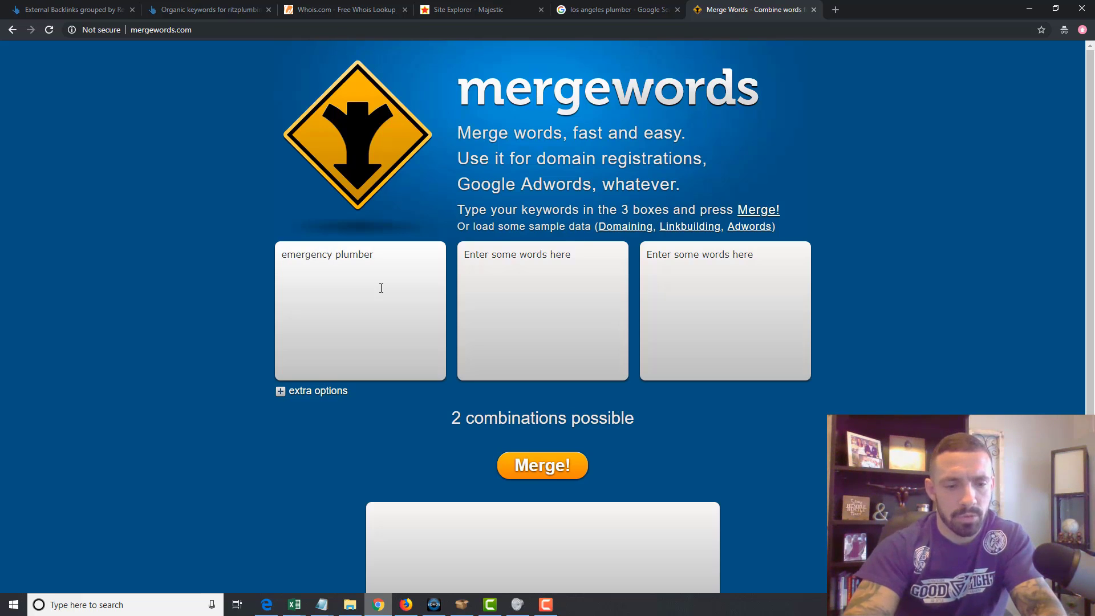
{"action": "type", "text": "24 hour pl"}
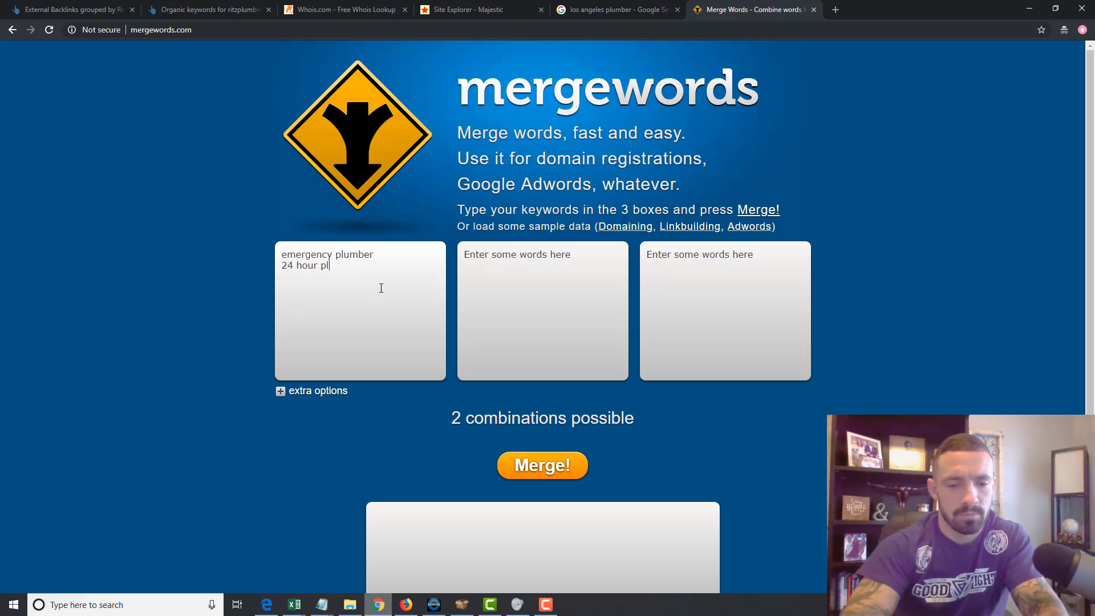
{"action": "type", "text": "umber"}
{"action": "key", "text": "Return"}
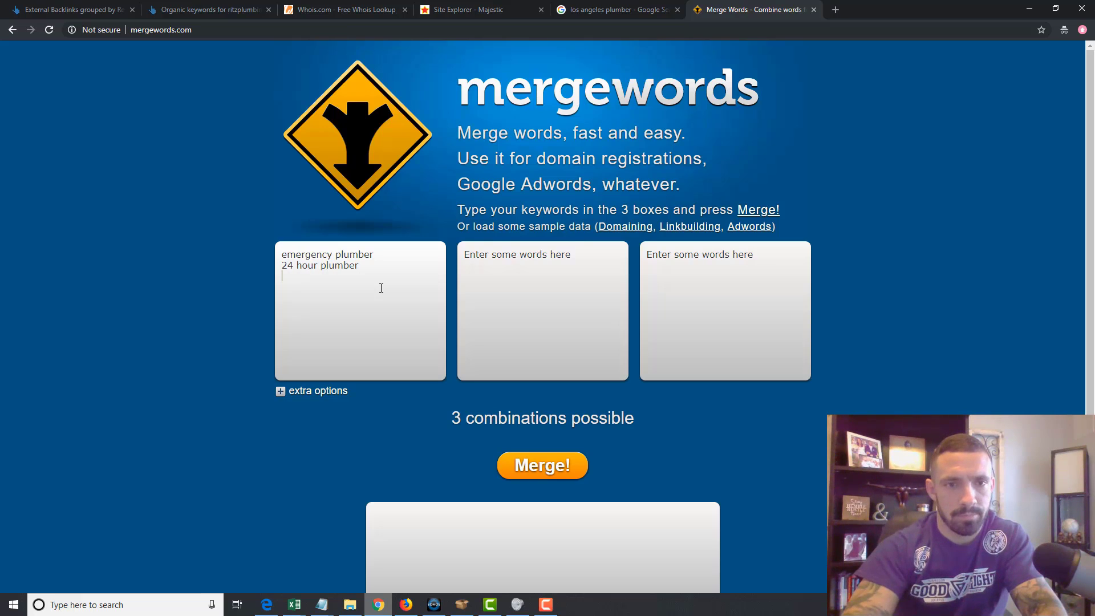
{"action": "type", "text": "plumbing comp"}
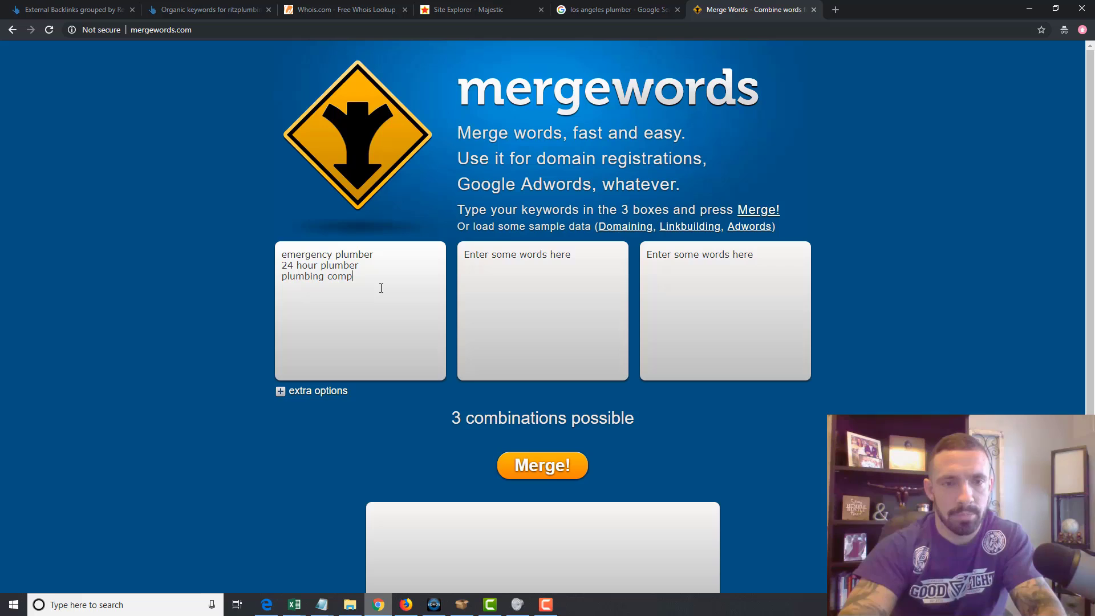
{"action": "type", "text": "any"}
{"action": "key", "text": "Return"}
- Add 'plumbing services', 'plumber' and 'plumbers' to the first list, and 'landenberg' to the second
{"action": "type", "text": "plumbing s"}
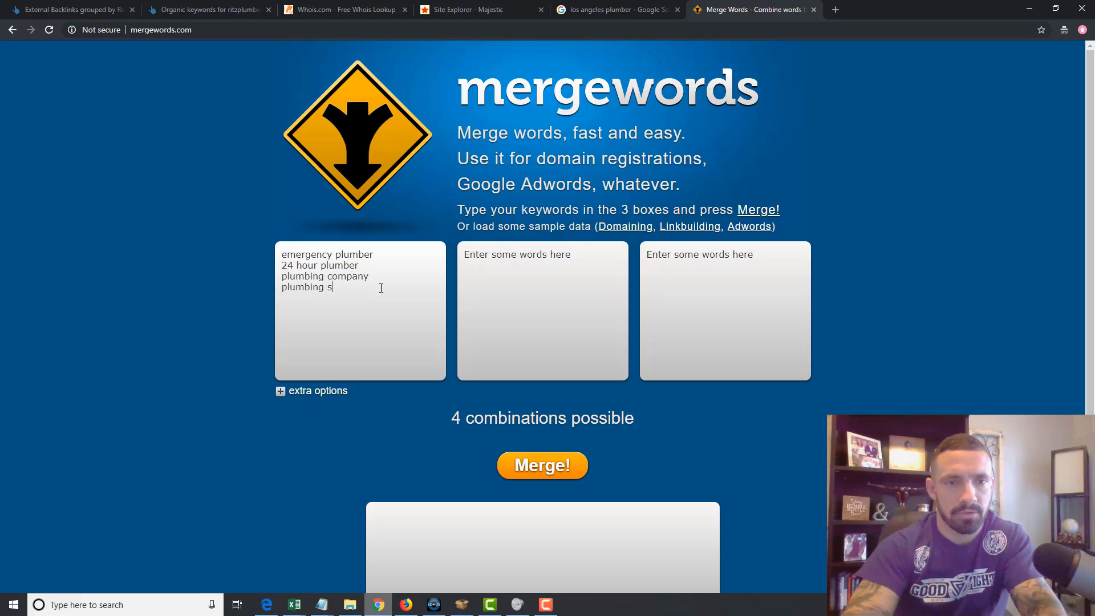
{"action": "type", "text": "ervices"}
{"action": "key", "text": "Return"}
{"action": "type", "text": "pl"}
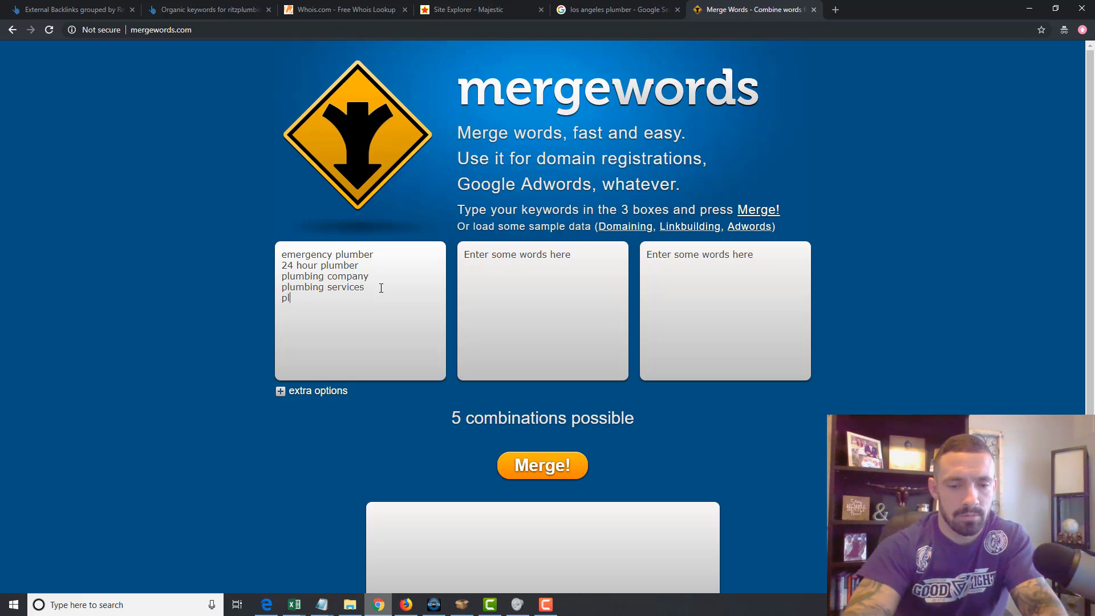
{"action": "type", "text": "umber"}
{"action": "key", "text": "Return"}
{"action": "type", "text": "plumbers"}
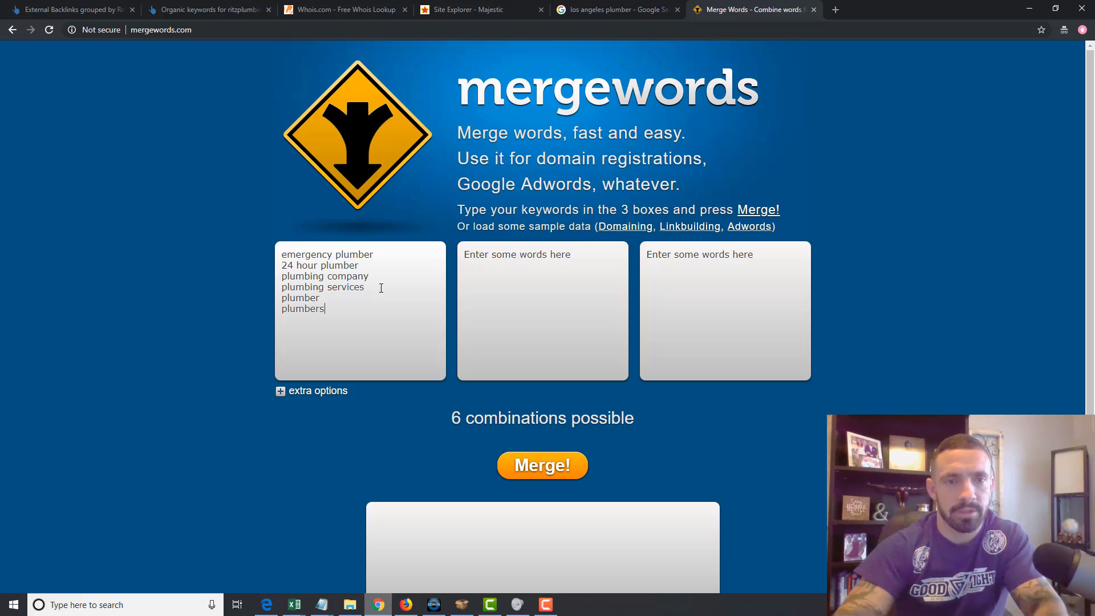
{"action": "left_click", "coordinate": [504, 271]}
{"action": "type", "text": "landenberg"}
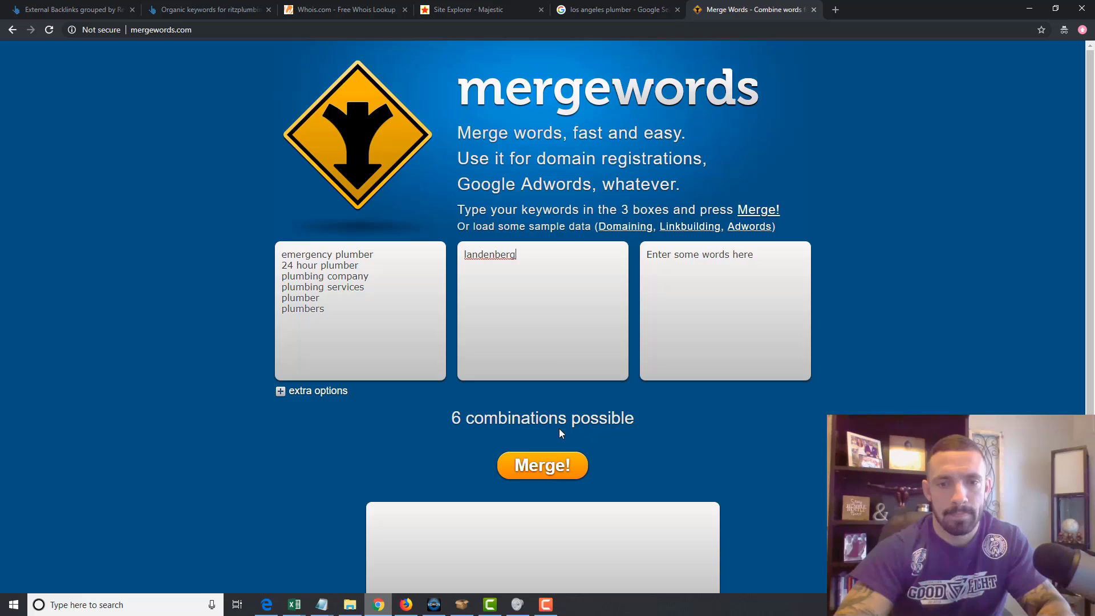
- Merge the service phrases with 'landenberg', then with 'landenberg pa'
{"action": "left_click", "coordinate": [560, 464]}
{"action": "left_click_drag", "start_coordinate": [485, 573], "coordinate": [345, 497]}
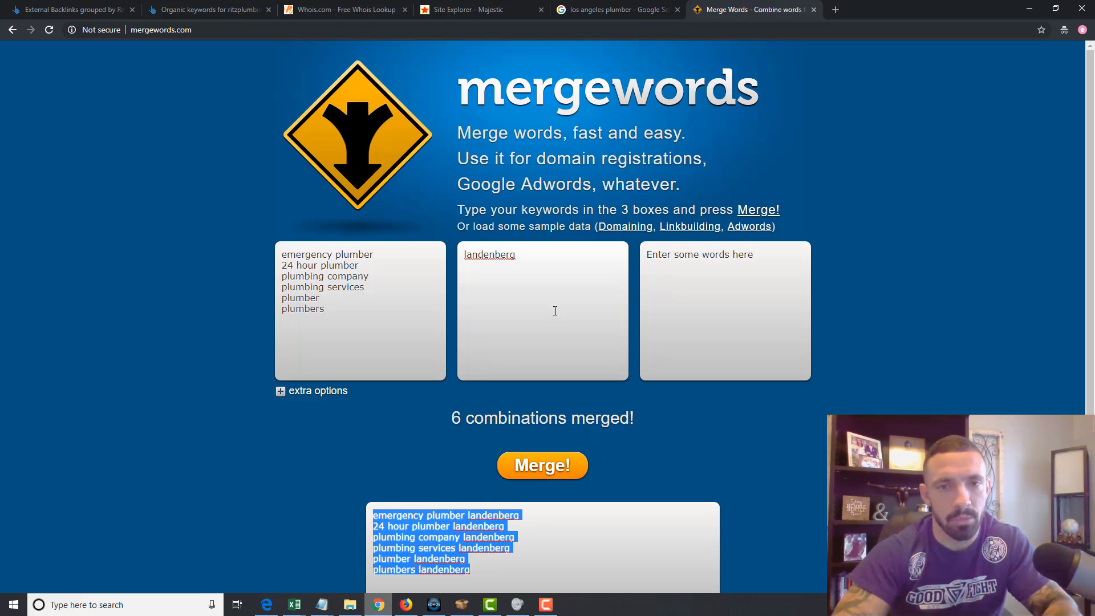
{"action": "left_click", "coordinate": [549, 248]}
{"action": "type", "text": "pa"}
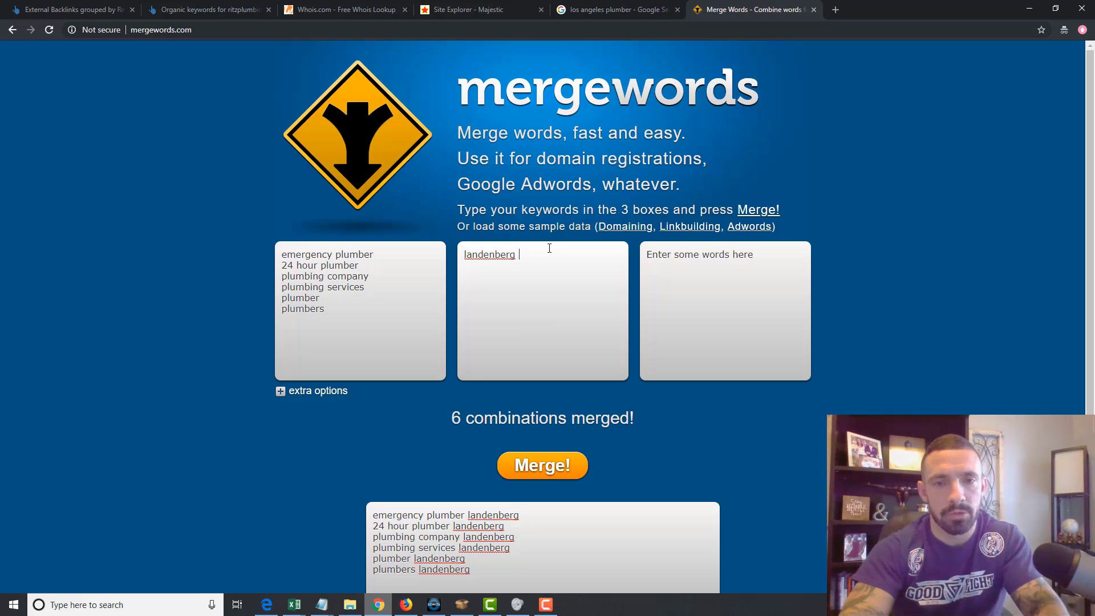
{"action": "left_click", "coordinate": [545, 465]}
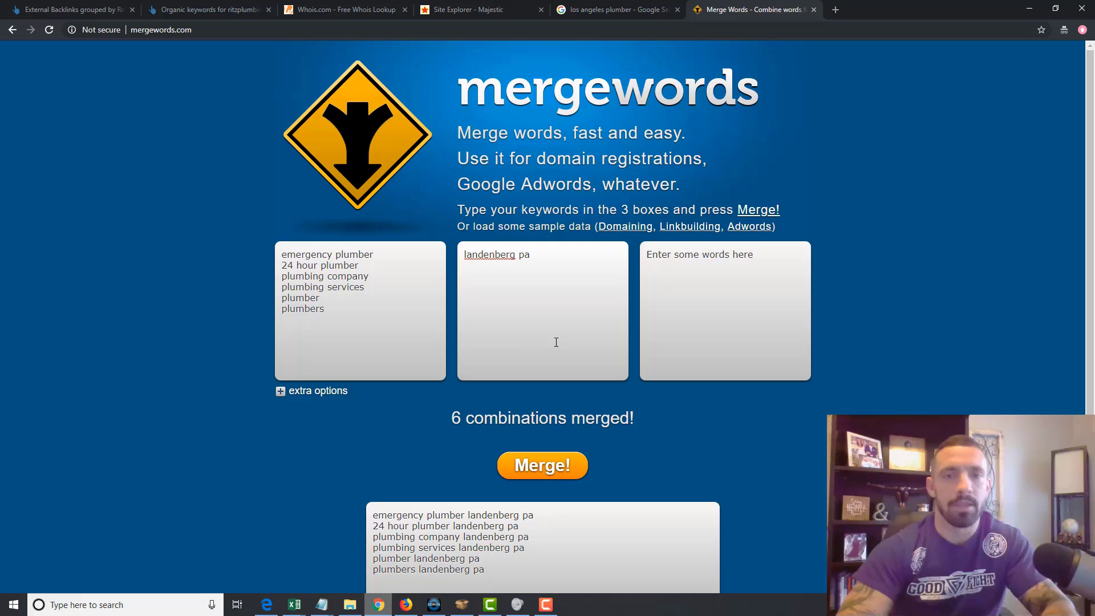
- Move the service phrases to the second list, put 'landenberg' in the first, and merge again
{"action": "left_click_drag", "start_coordinate": [328, 311], "coordinate": [152, 228]}
{"action": "key", "text": "ctrl+c"}
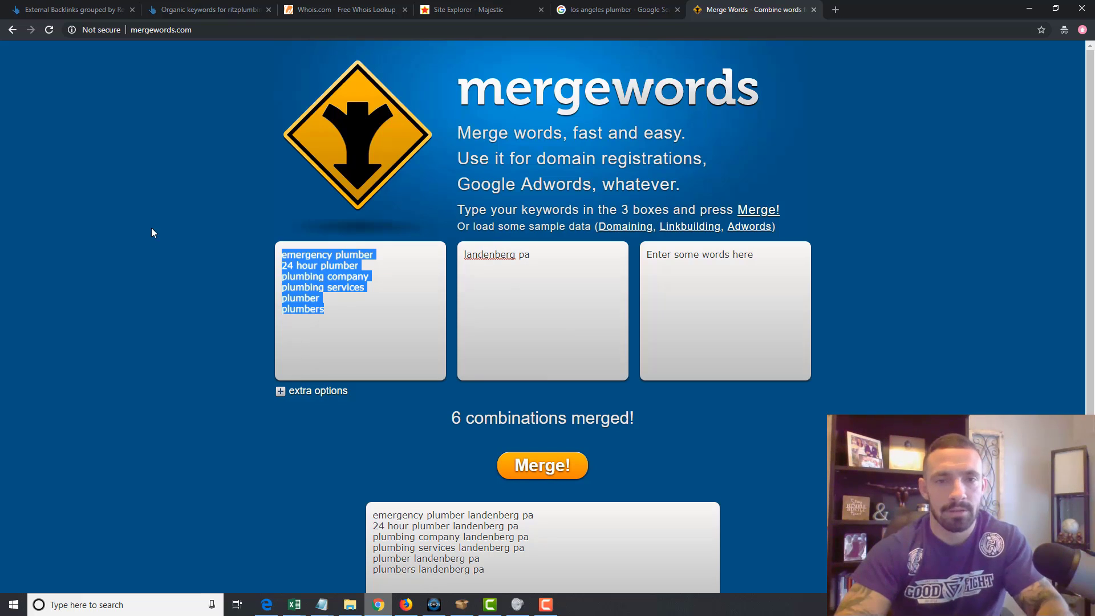
{"action": "left_click", "coordinate": [602, 314]}
{"action": "key", "text": "ctrl+a"}
{"action": "key", "text": "ctrl+v"}
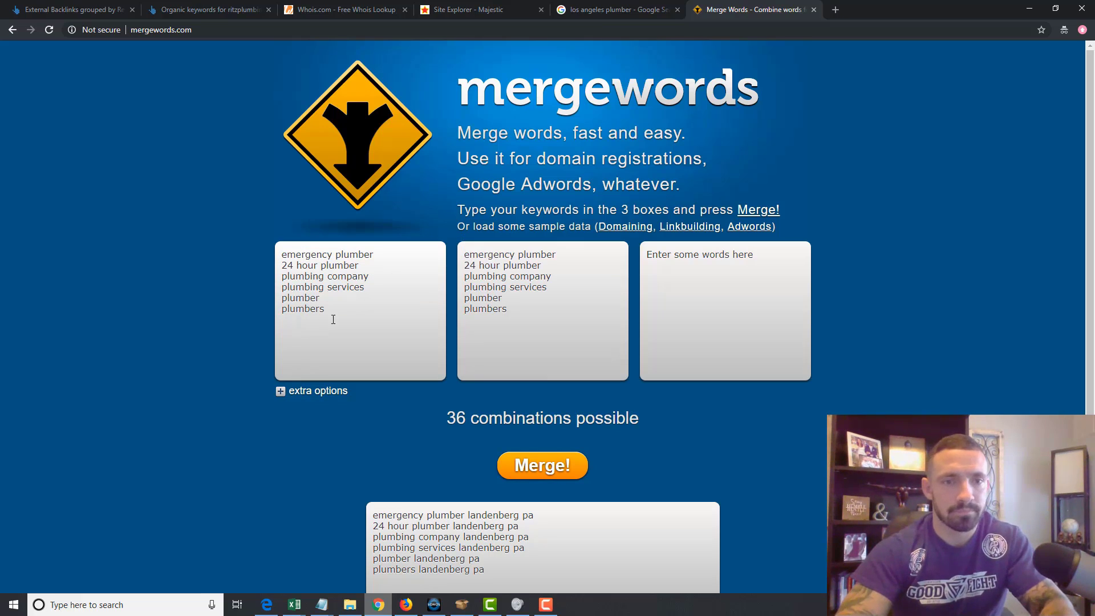
{"action": "key", "text": "shift+Tab"}
{"action": "type", "text": "landenberg"}
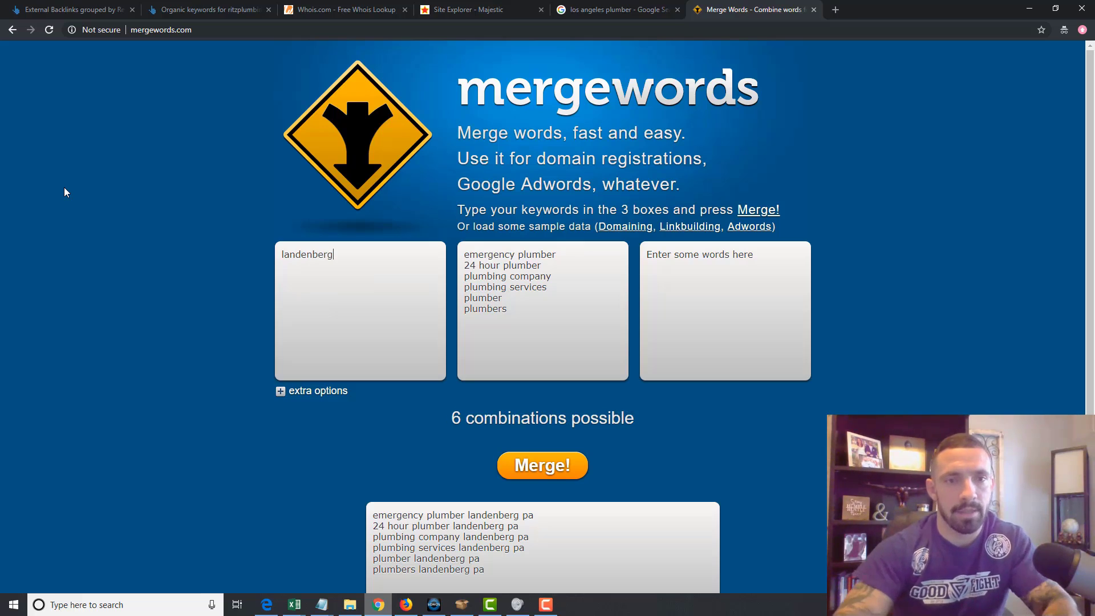
{"action": "left_click", "coordinate": [542, 465]}
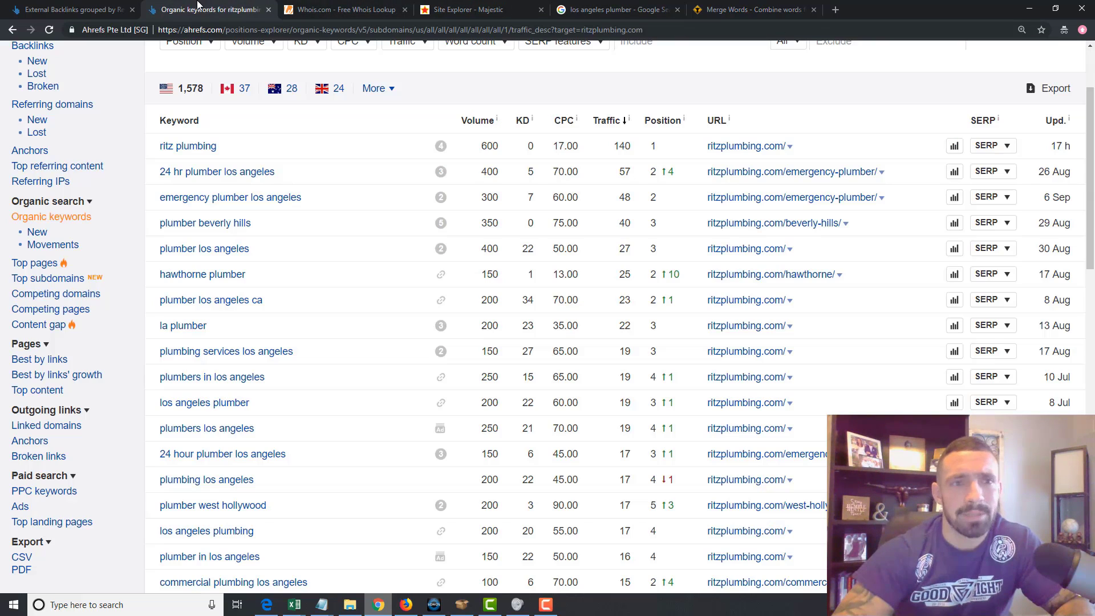
- Go back to ritzplumbing.com's Organic Keywords report and review keywords like 'plumber los angeles'
{"action": "left_click", "coordinate": [203, 8]}
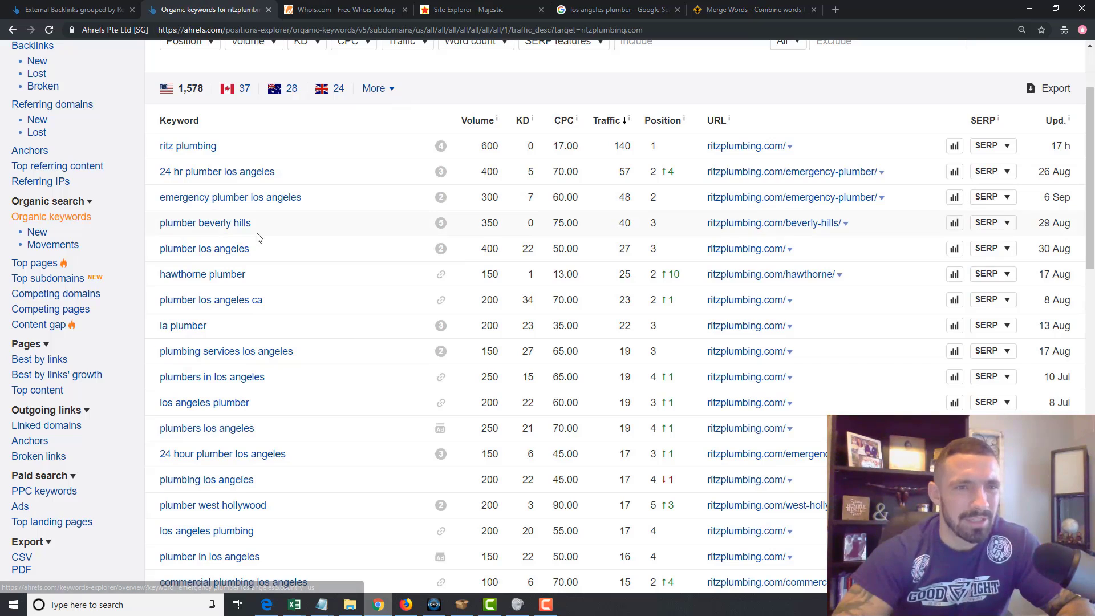
{"action": "left_click_drag", "start_coordinate": [260, 257], "coordinate": [153, 255]}
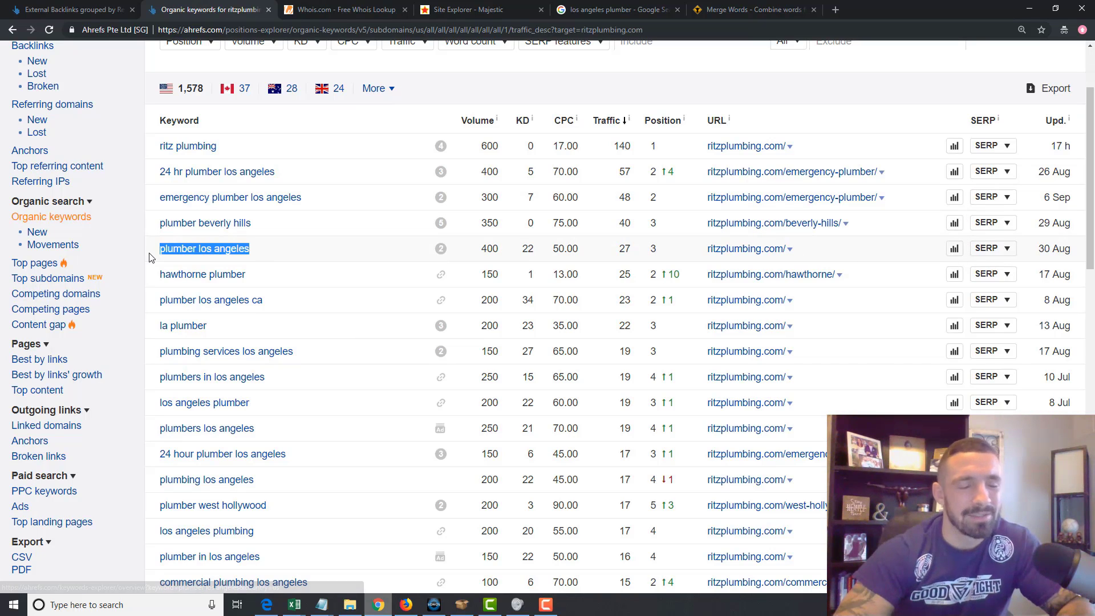
{"action": "left_click", "coordinate": [407, 122]}
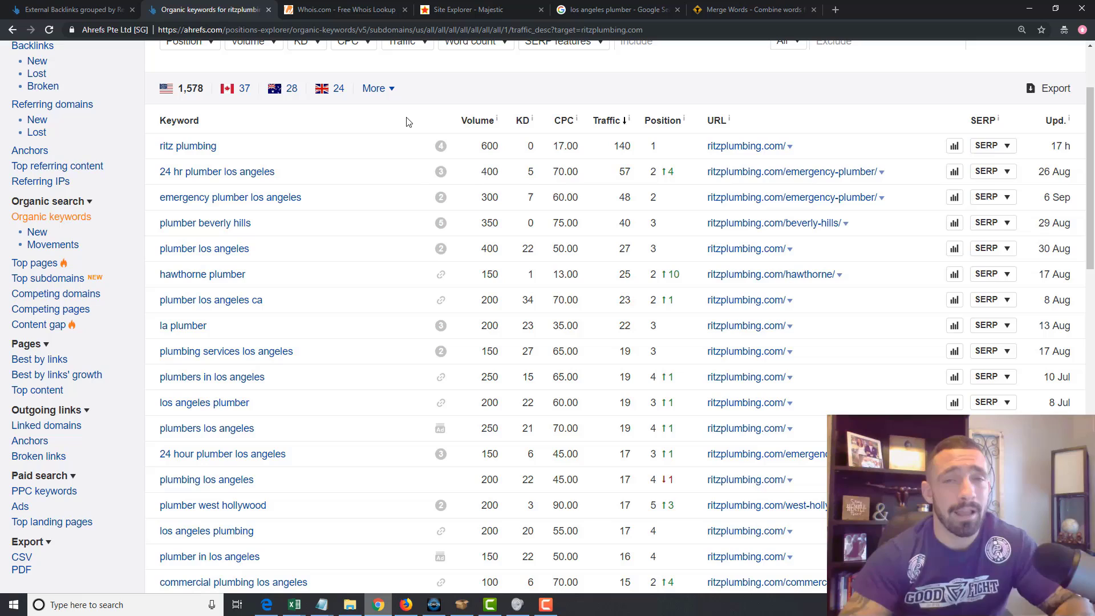